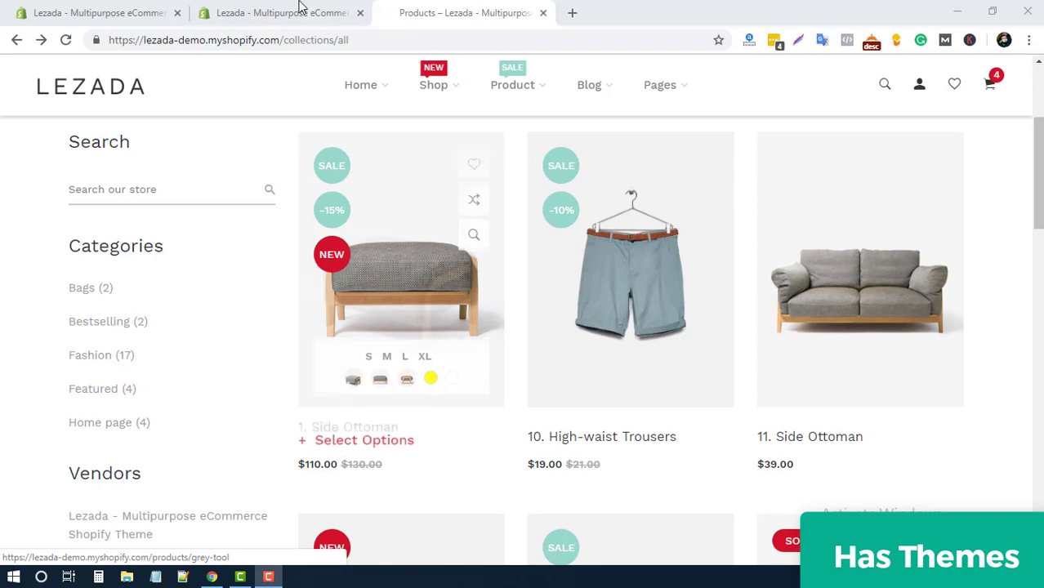
- Go from the Themes page to the theme editor previewing the all-products collection
click(104, 14)
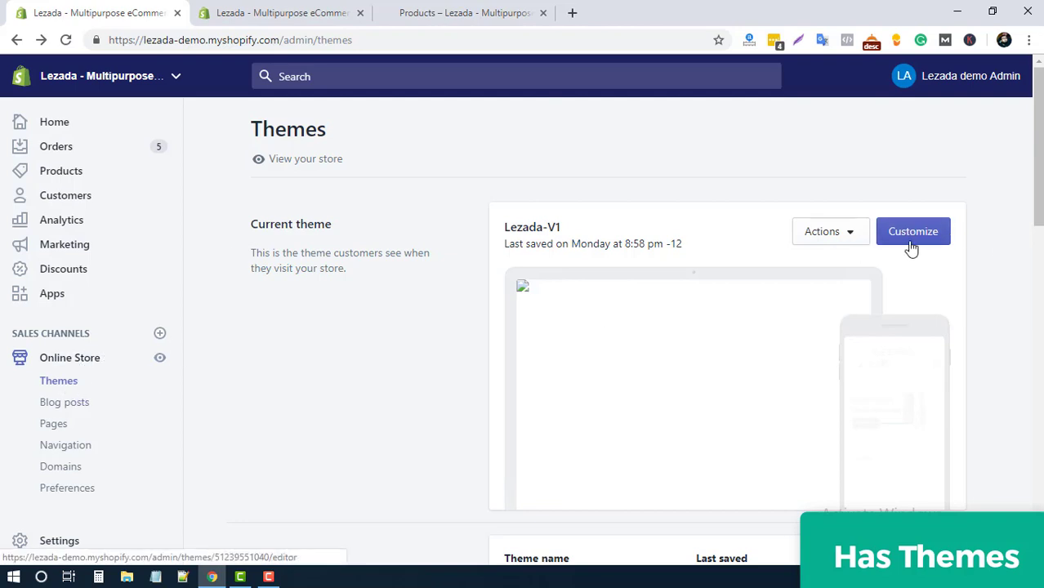
click(311, 15)
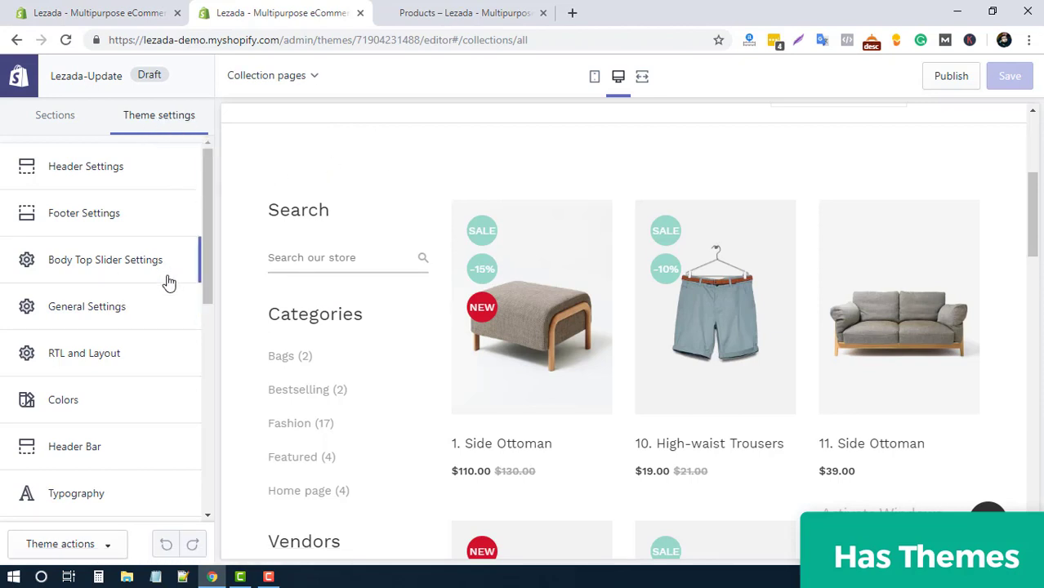
- Scroll the theme settings list down to reach the Product Settings group
scroll(167, 280, down, 3)
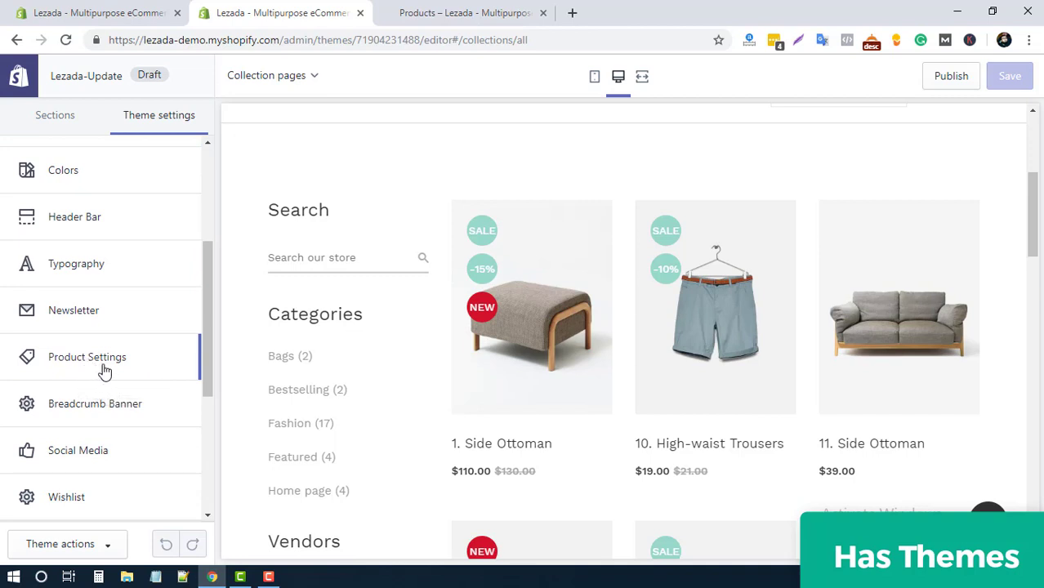
click(104, 370)
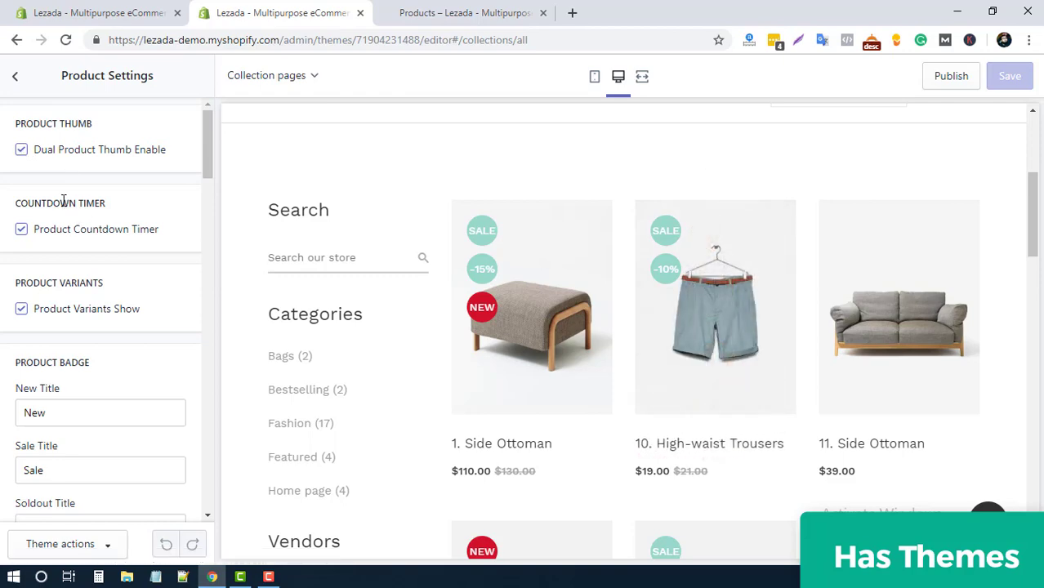
scroll(546, 367, down, 4)
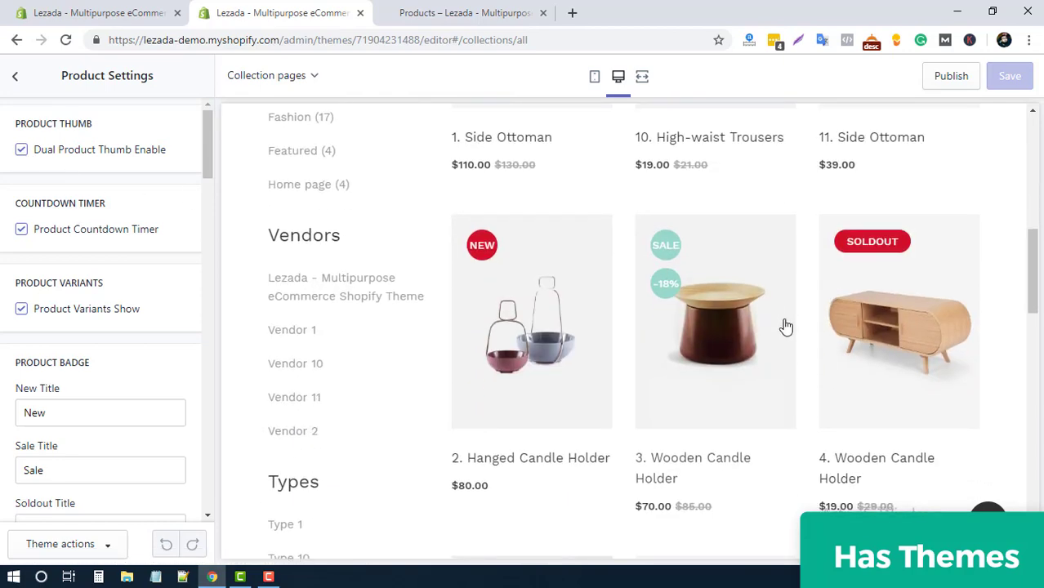
scroll(778, 326, down, 8)
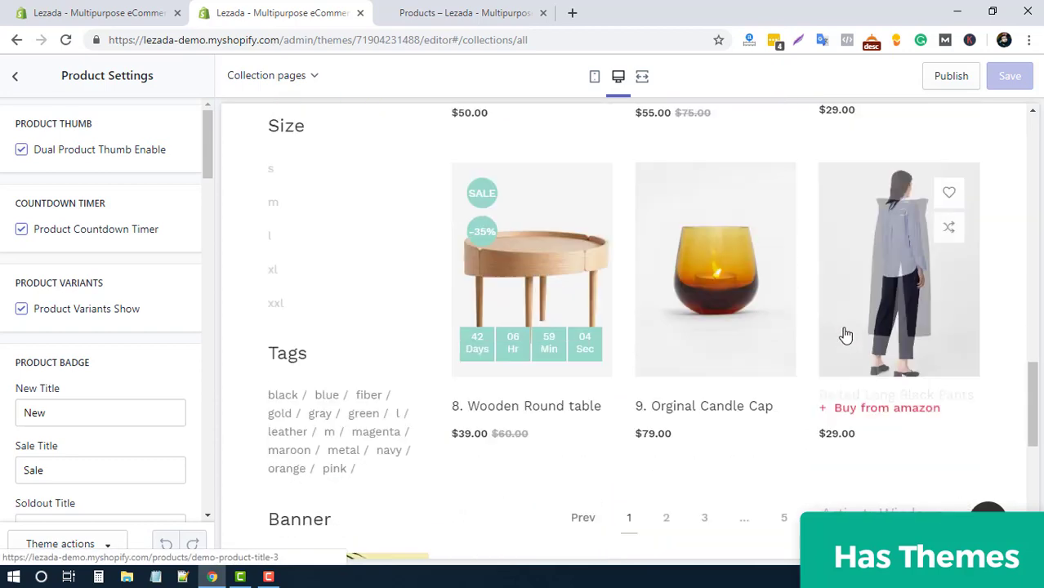
scroll(847, 335, down, 1)
scroll(825, 336, up, 4)
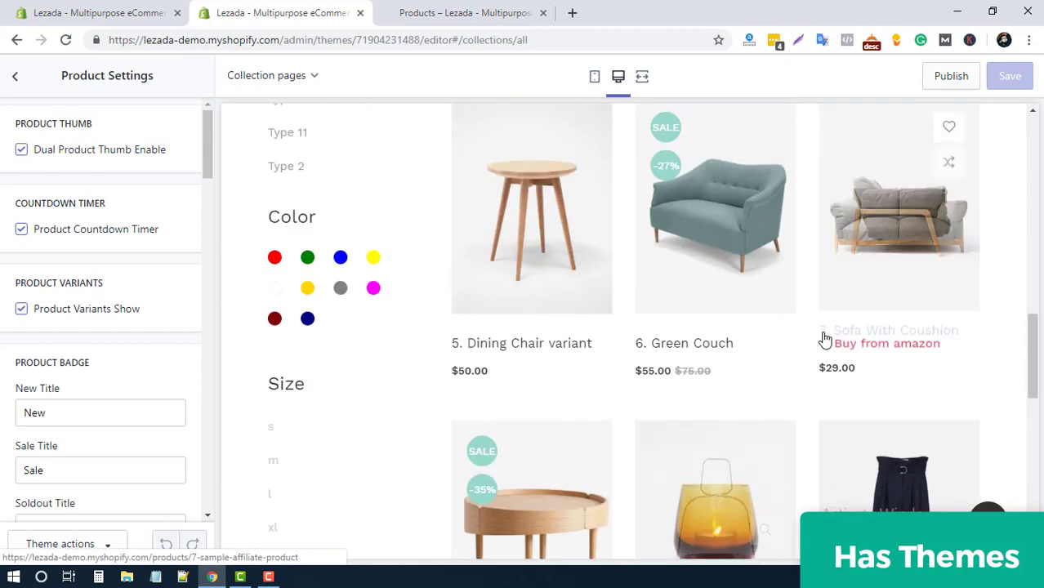
scroll(834, 345, up, 1)
scroll(563, 408, down, 2)
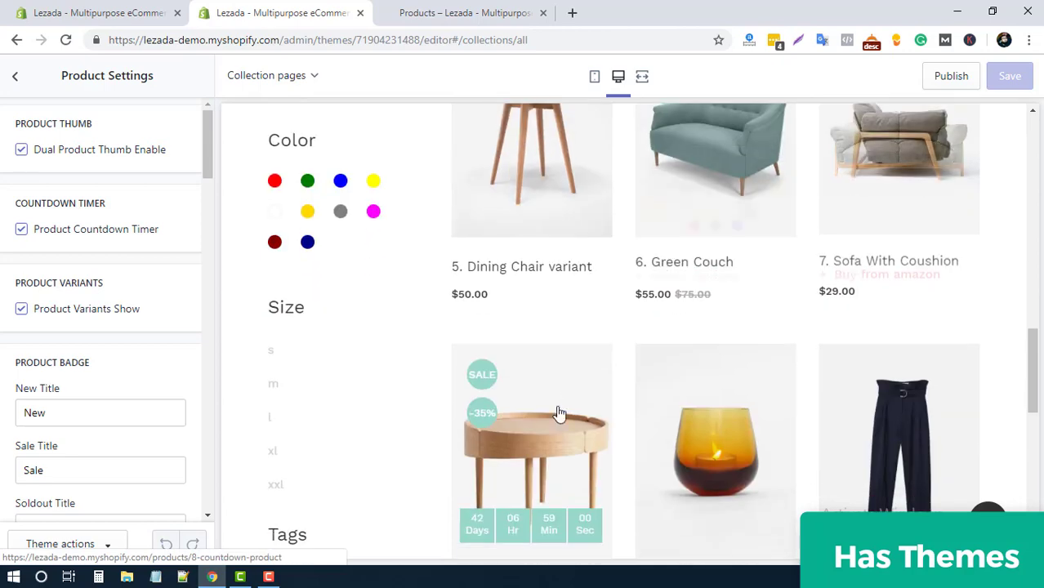
scroll(495, 446, down, 1)
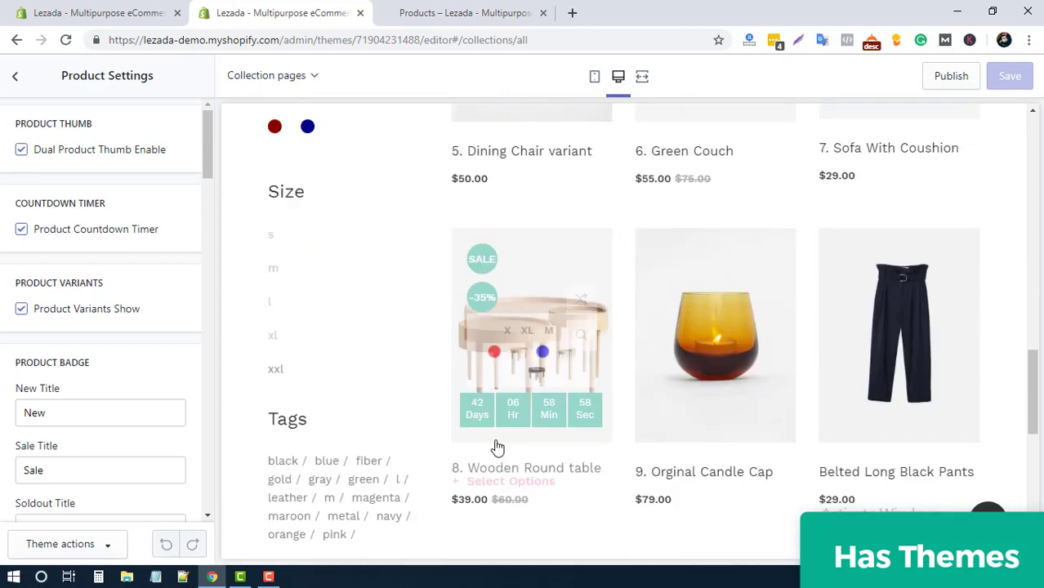
scroll(495, 446, down, 1)
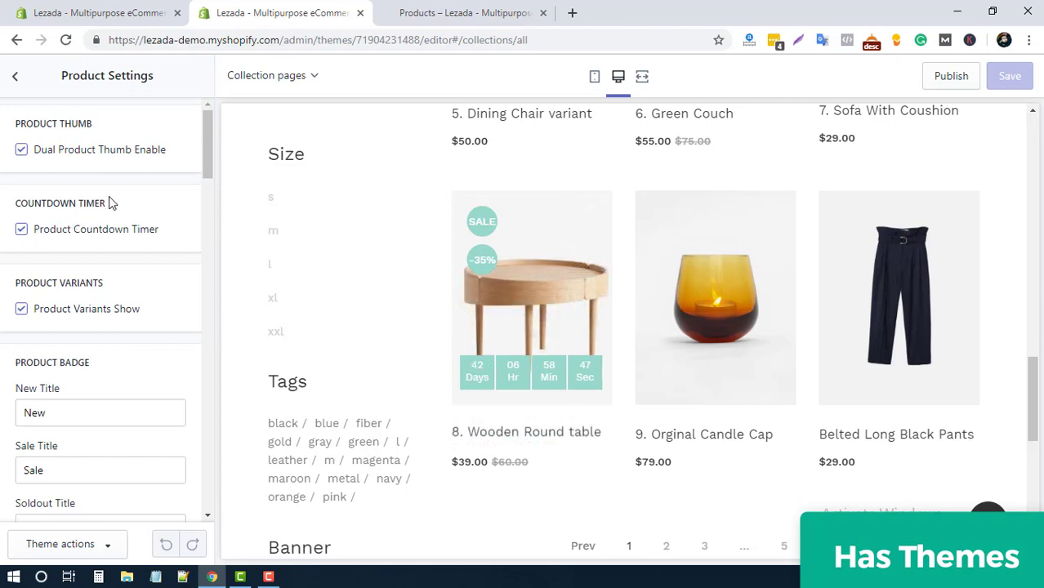
mouse_move(510, 369)
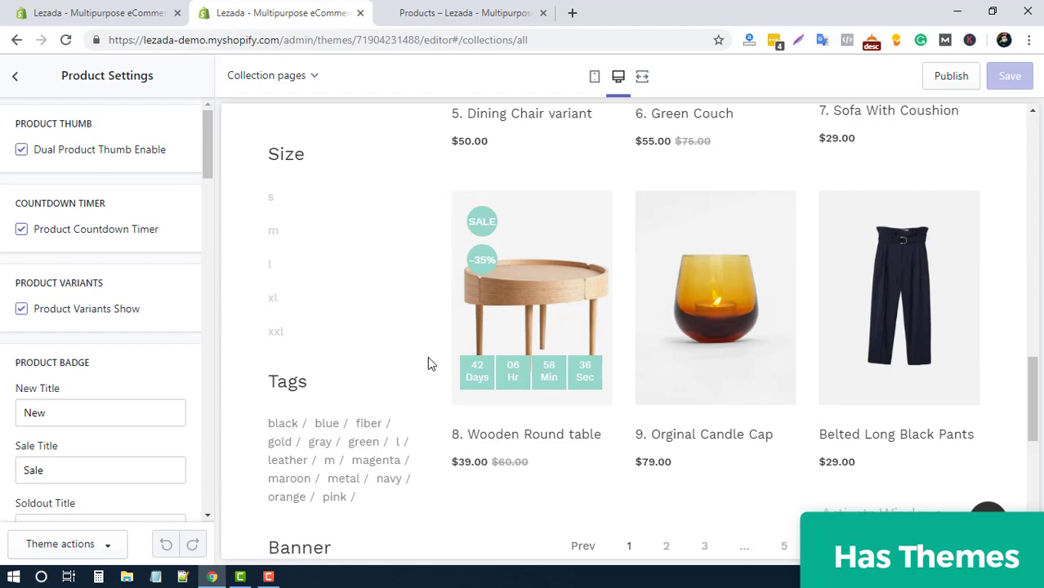
scroll(730, 343, up, 5)
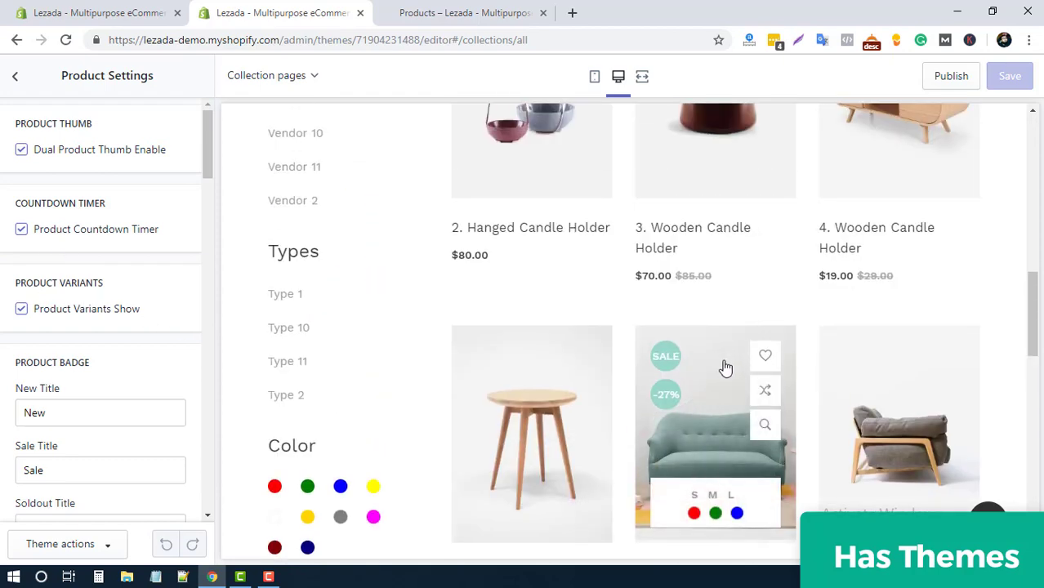
scroll(695, 350, down, 2)
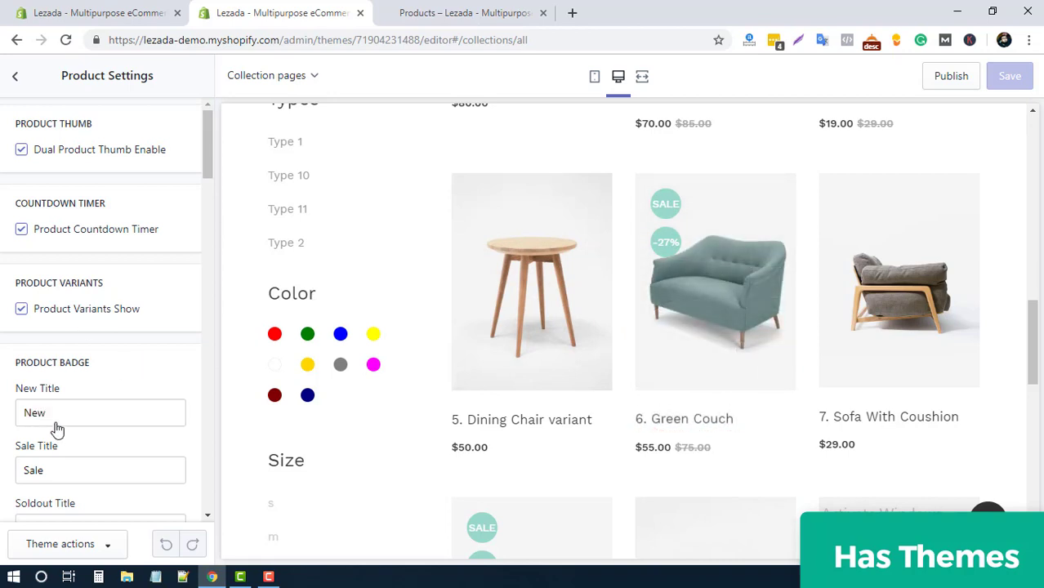
scroll(59, 434, down, 2)
- Check the New Title badge text, then uncheck Show Sale Percent in Product Badge
click(69, 261)
double_click(93, 263)
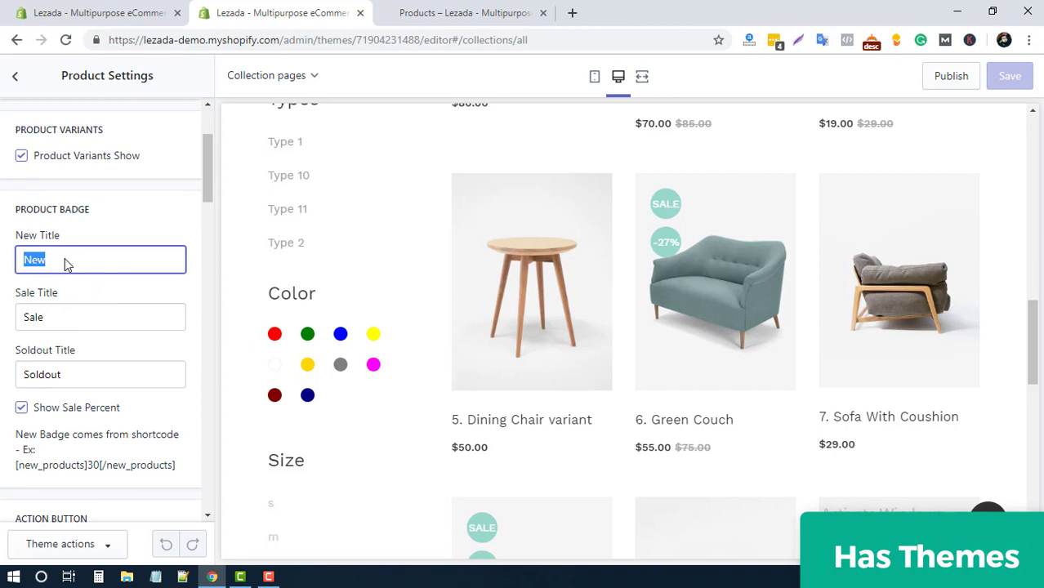
key(End)
scroll(106, 327, down, 2)
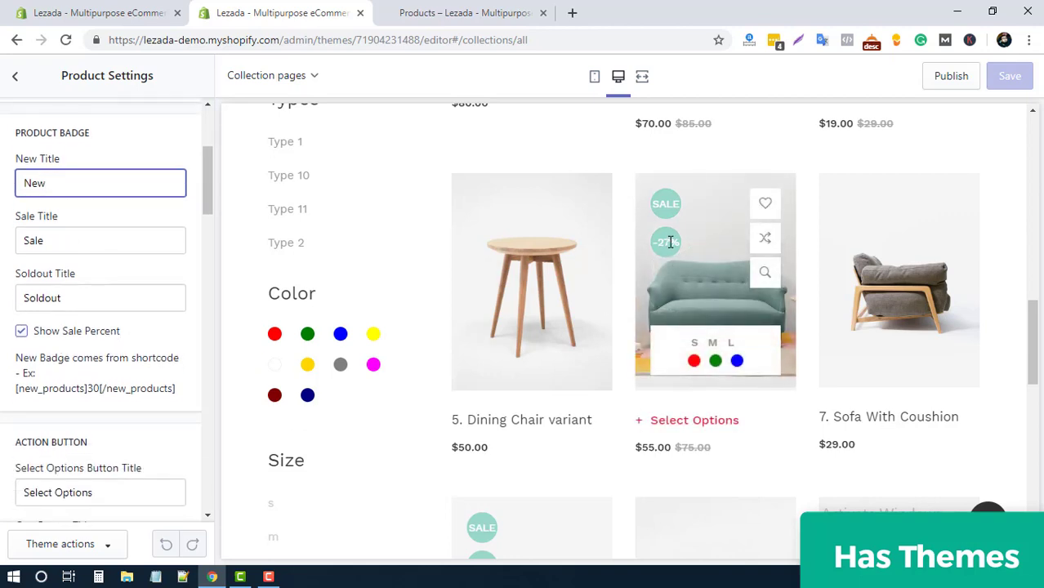
click(22, 333)
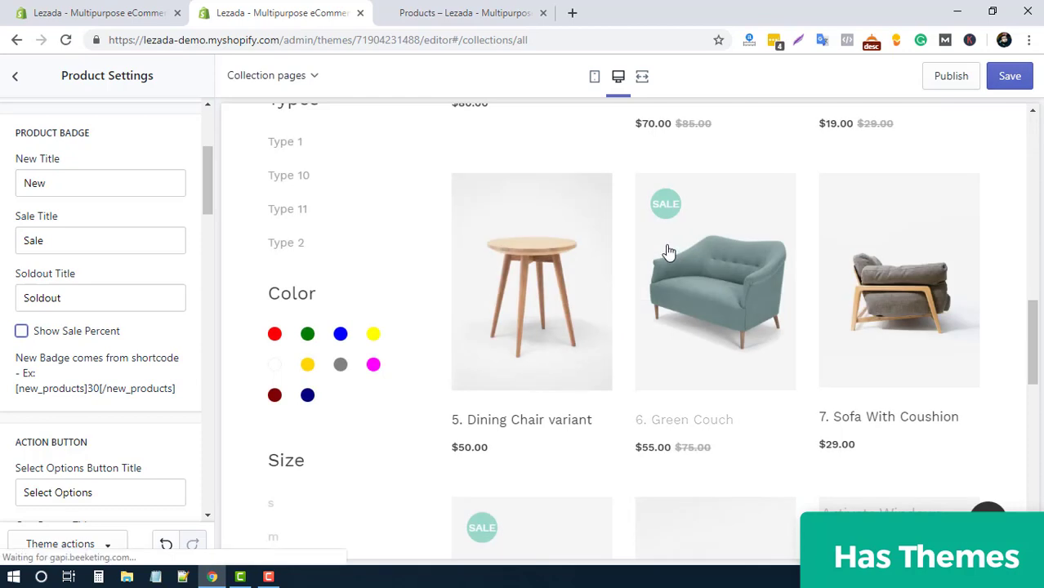
scroll(59, 321, down, 1)
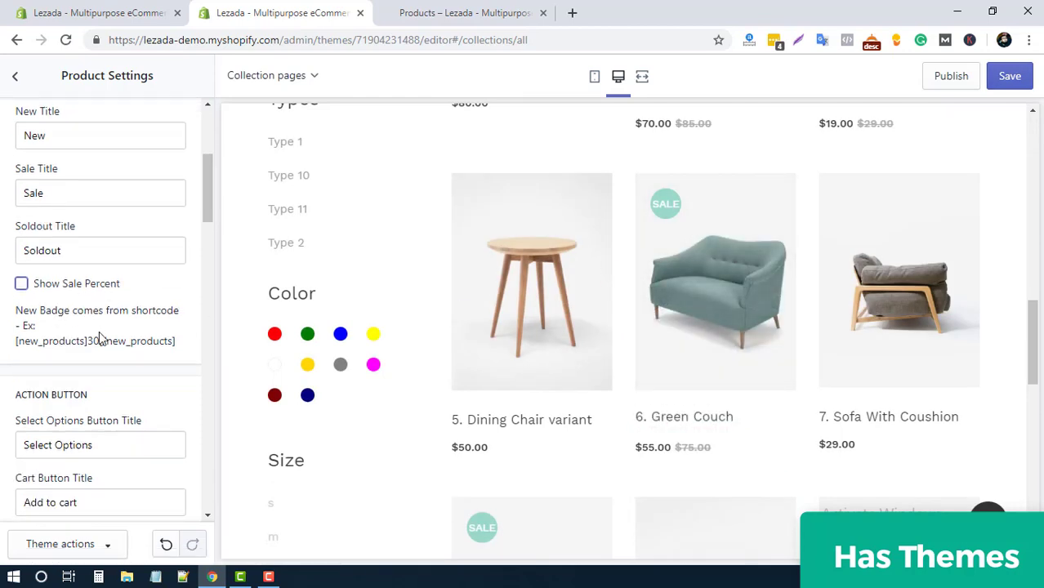
scroll(98, 327, down, 1)
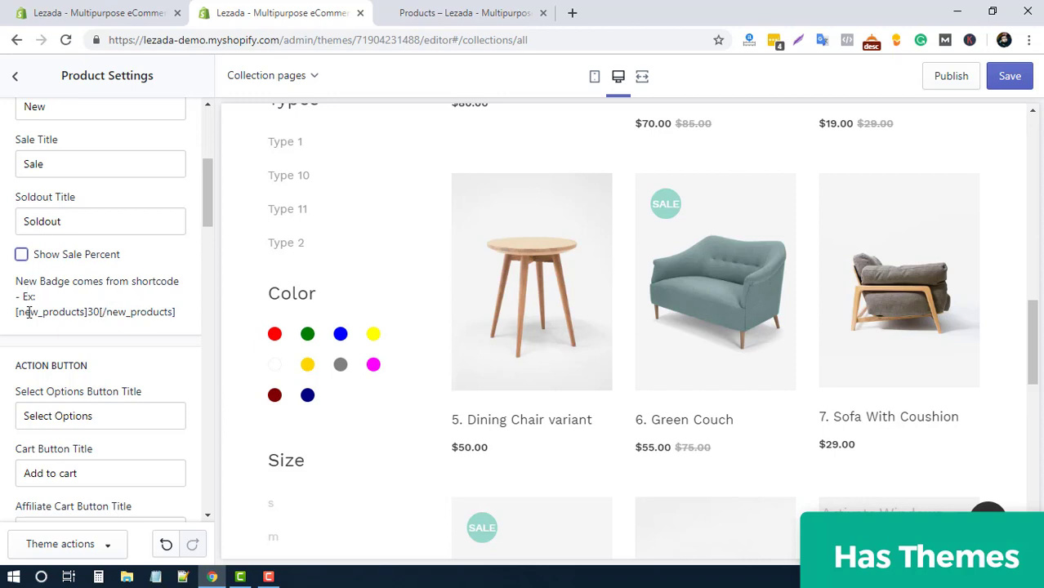
drag(16, 312, 174, 312)
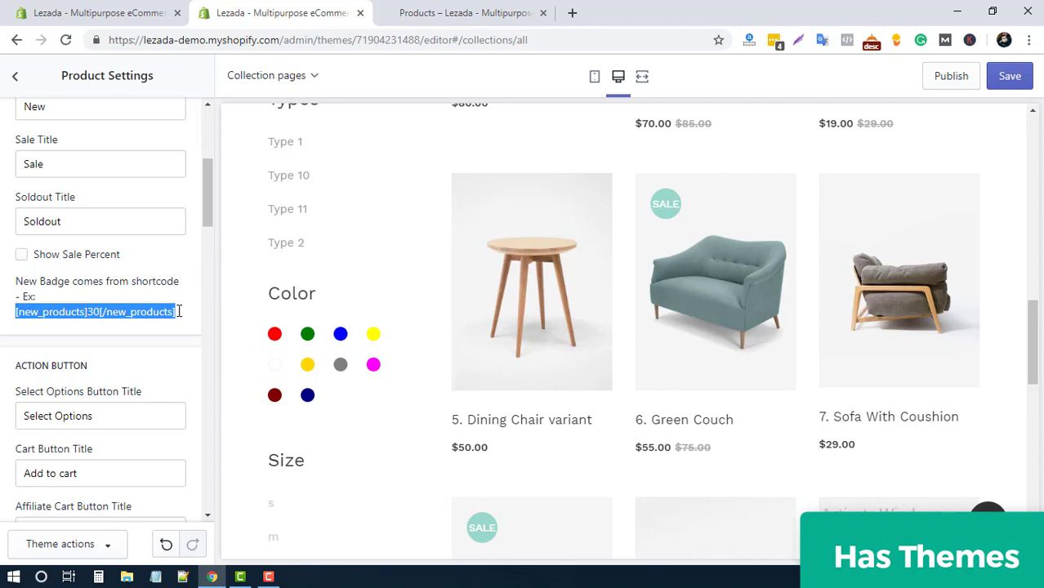
click(178, 311)
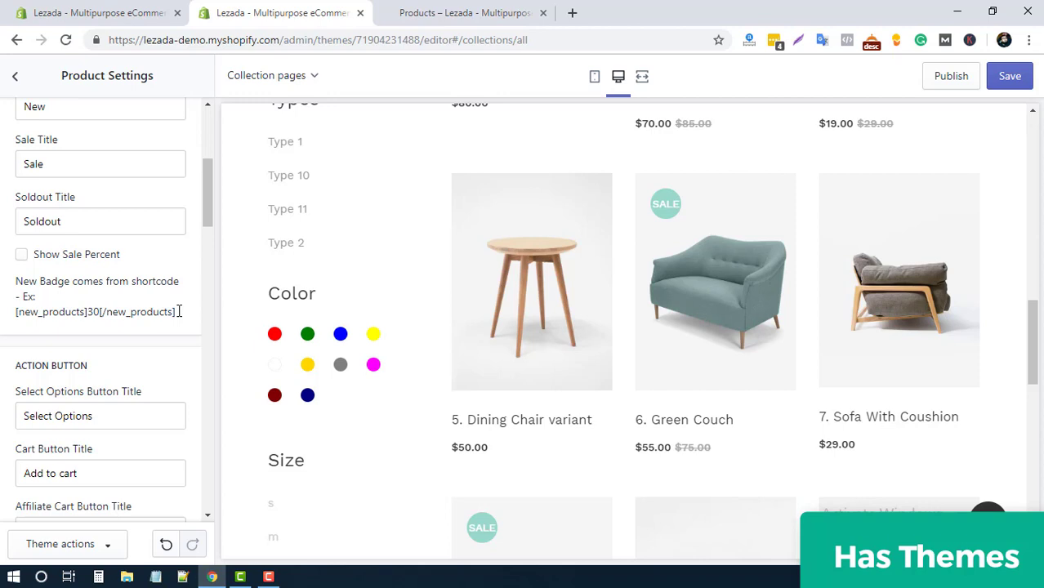
scroll(129, 342, down, 2)
click(102, 262)
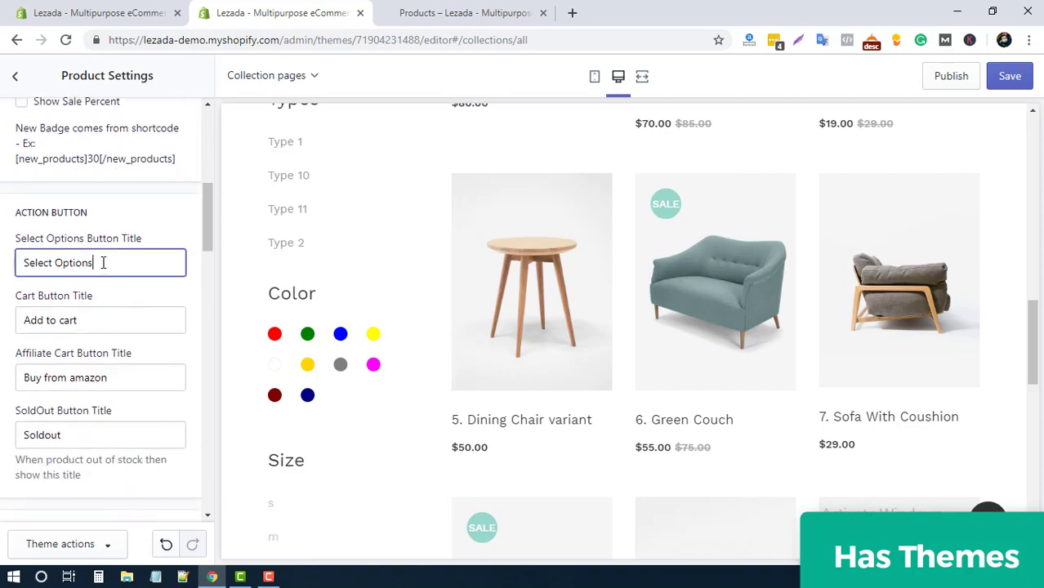
scroll(572, 380, down, 5)
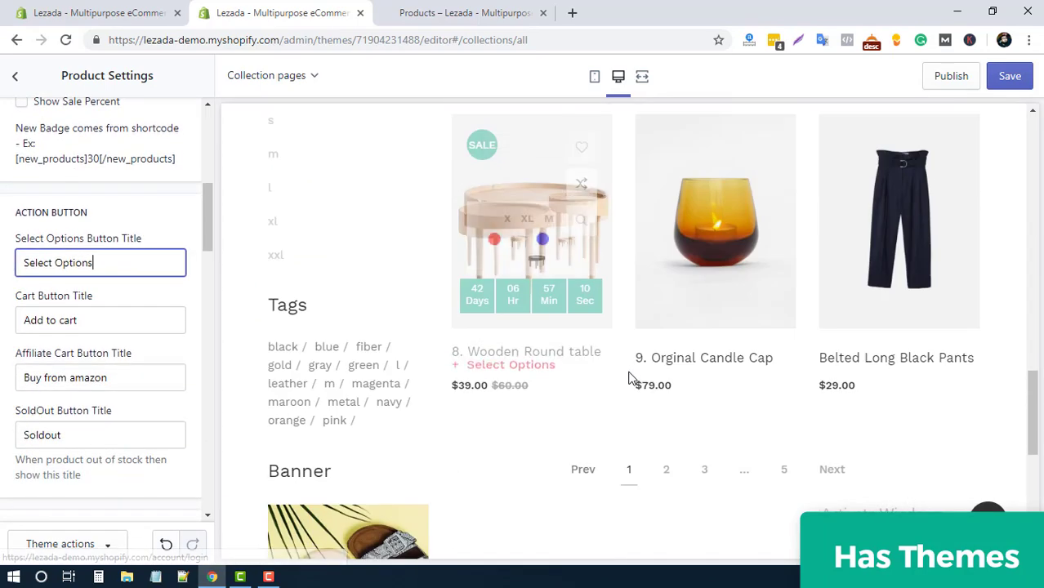
scroll(567, 394, up, 1)
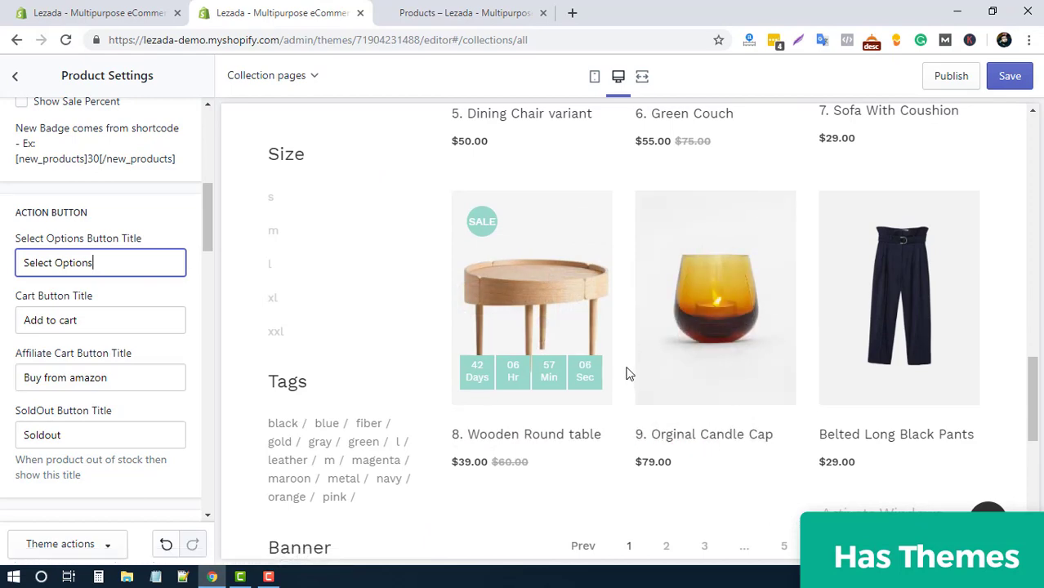
scroll(637, 377, down, 3)
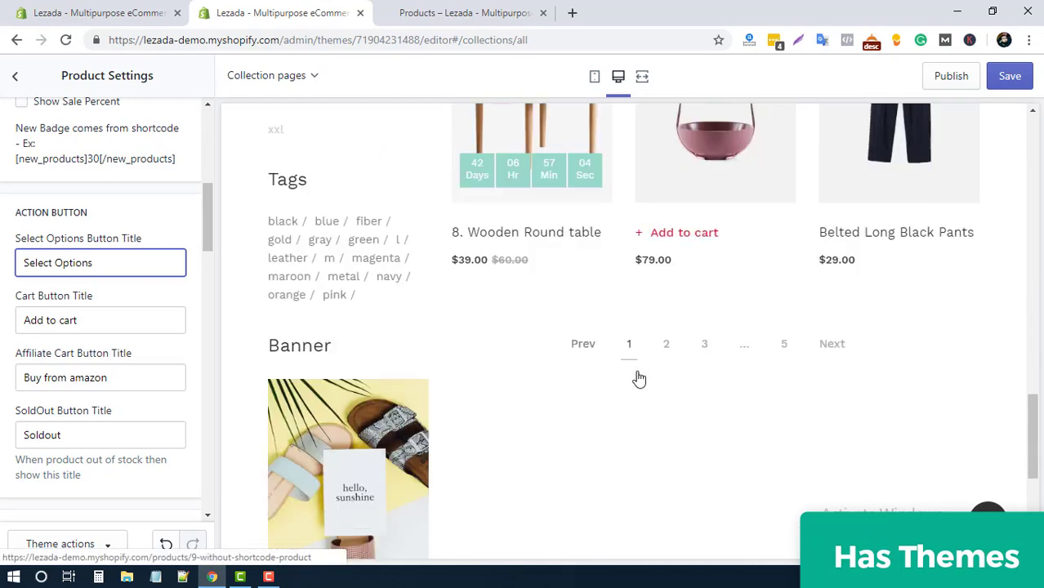
scroll(622, 314, up, 3)
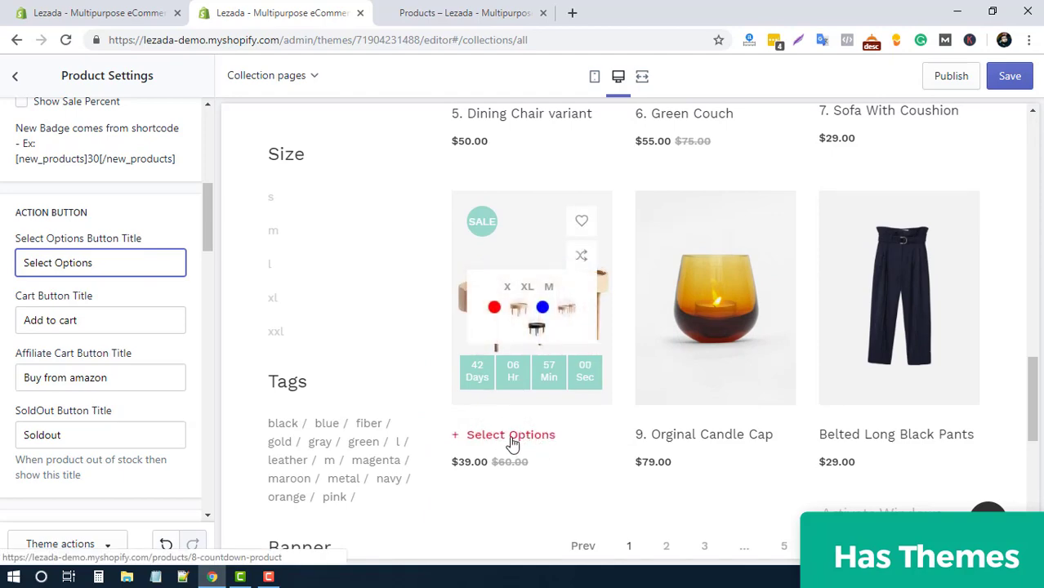
scroll(690, 319, up, 3)
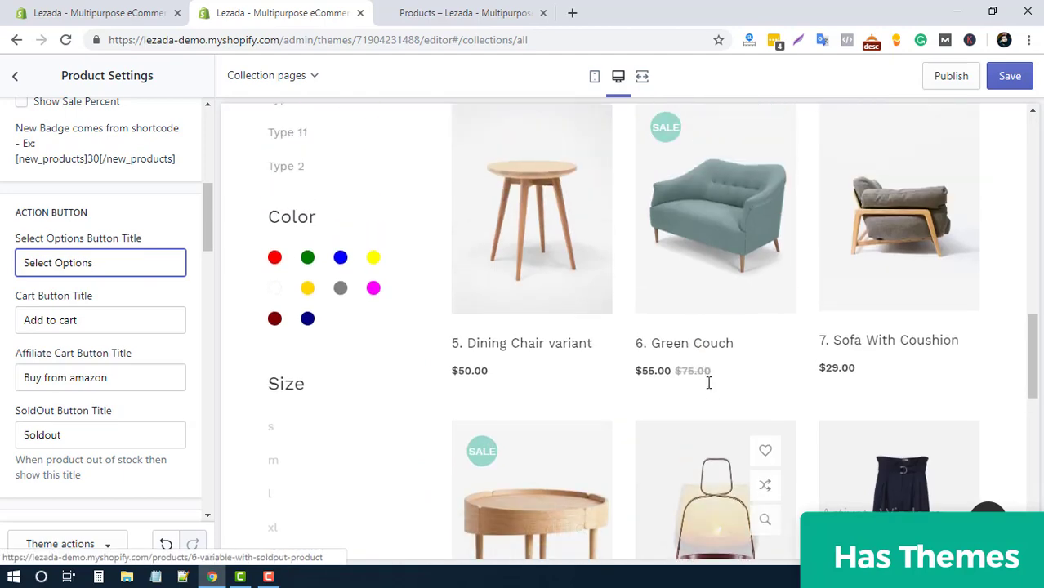
scroll(706, 385, down, 4)
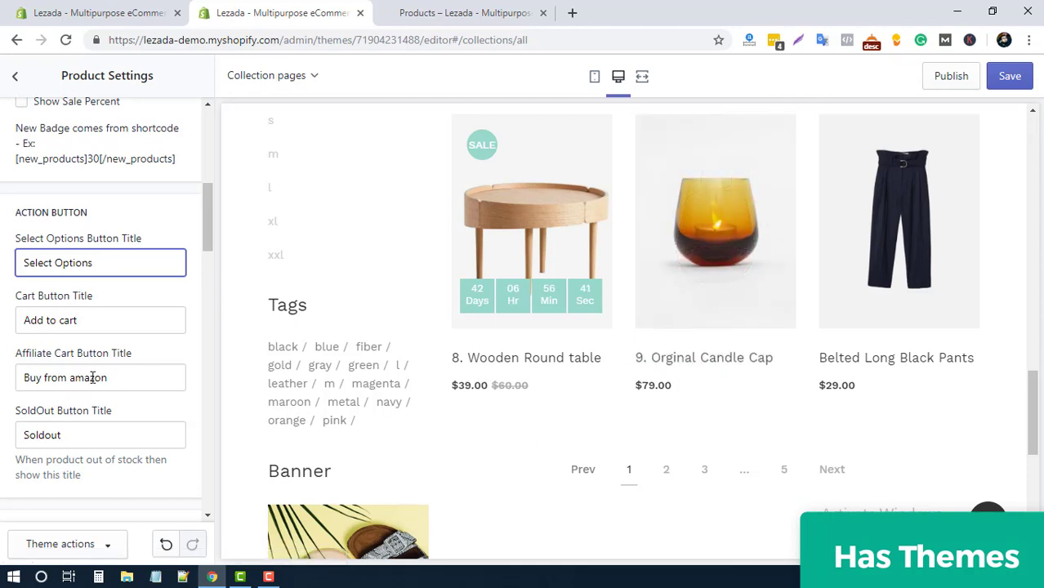
triple_click(24, 376)
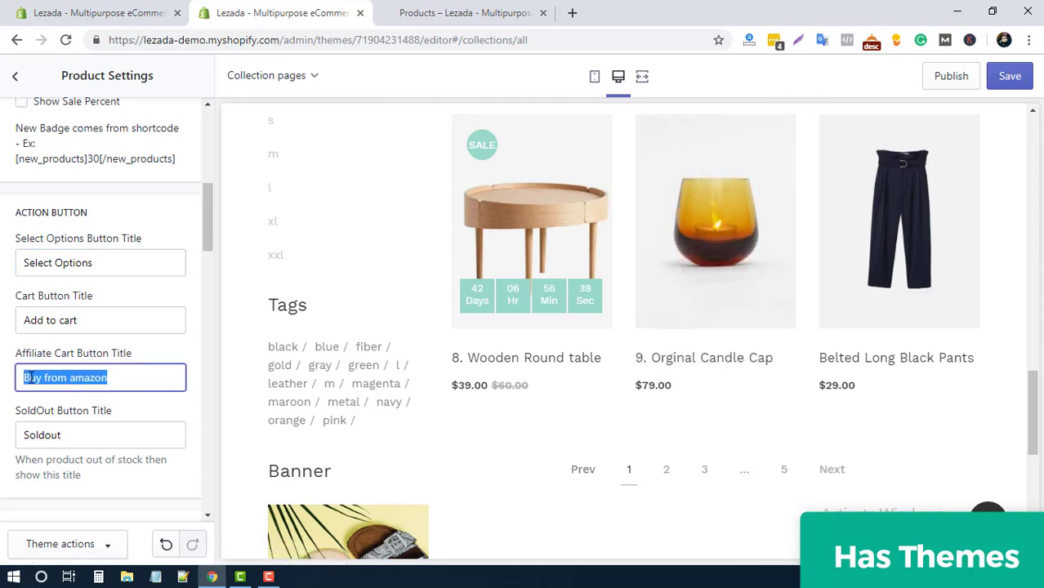
triple_click(37, 436)
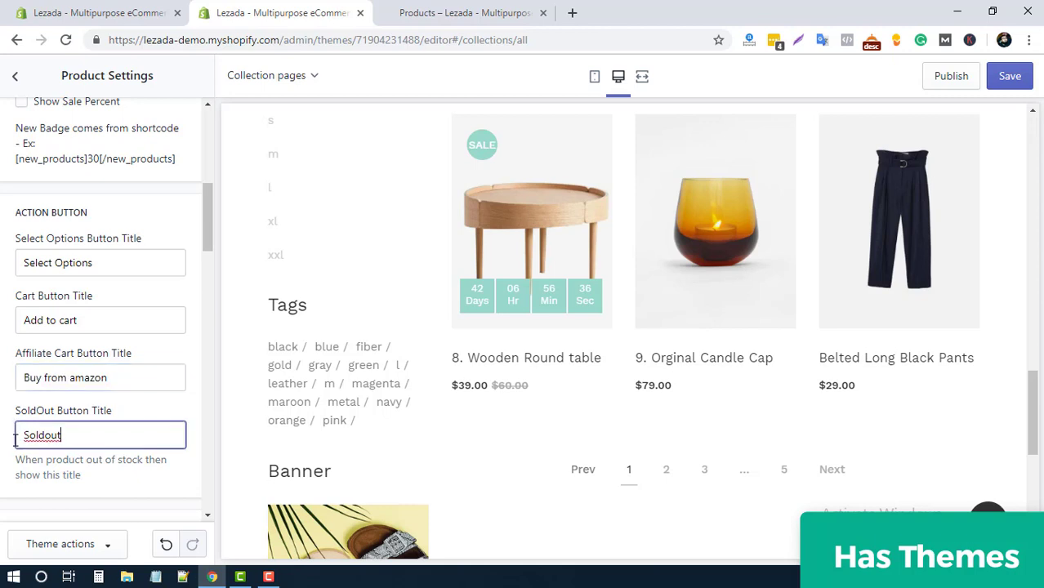
drag(76, 434, 19, 435)
click(79, 437)
scroll(107, 401, down, 3)
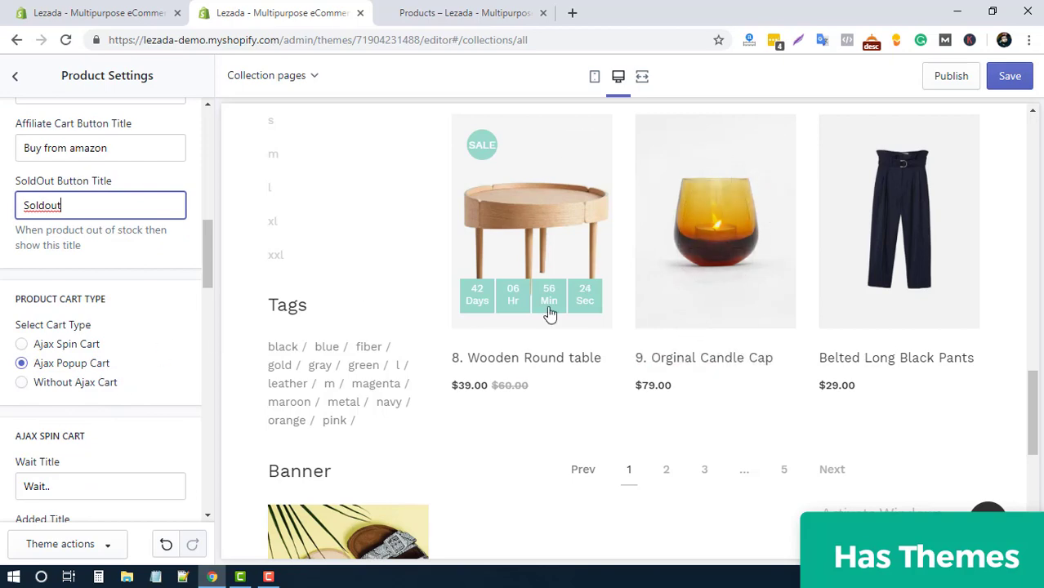
scroll(637, 343, up, 2)
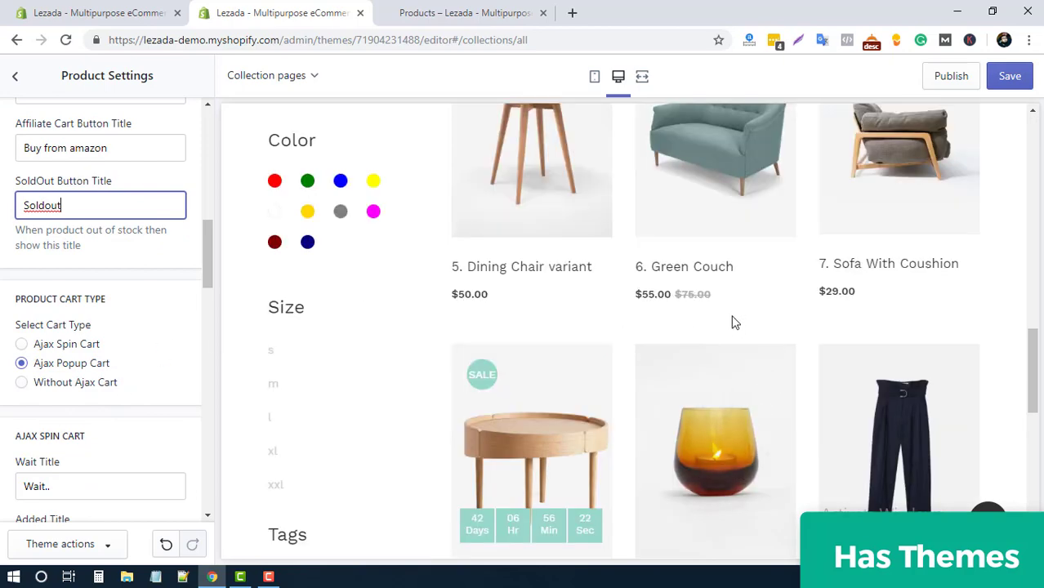
scroll(727, 343, down, 3)
scroll(711, 327, down, 1)
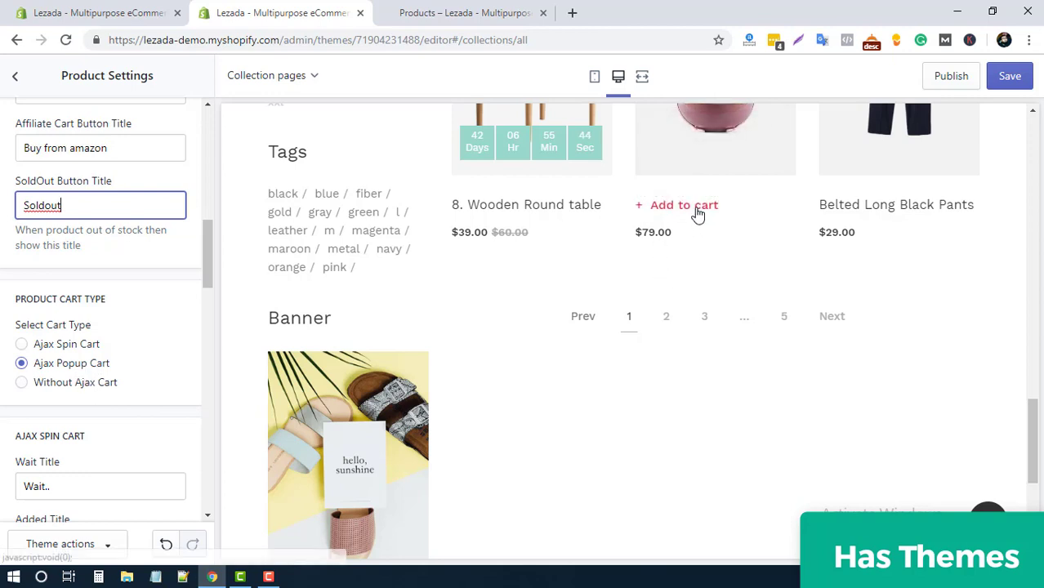
- Add the Orginal Candle Cap, review the popup's success message and item count, and close it
click(696, 212)
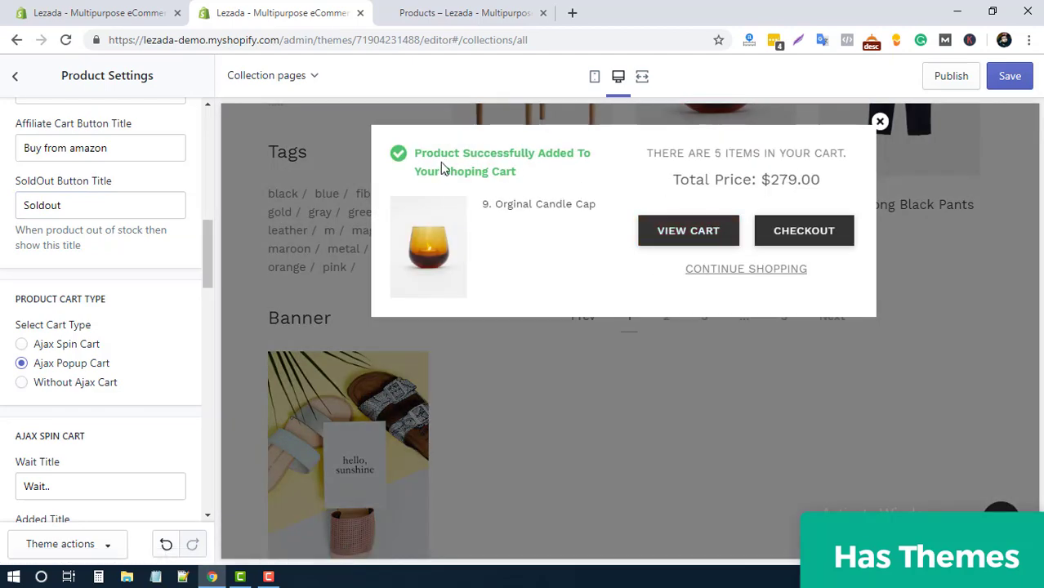
drag(437, 177, 425, 155)
click(530, 176)
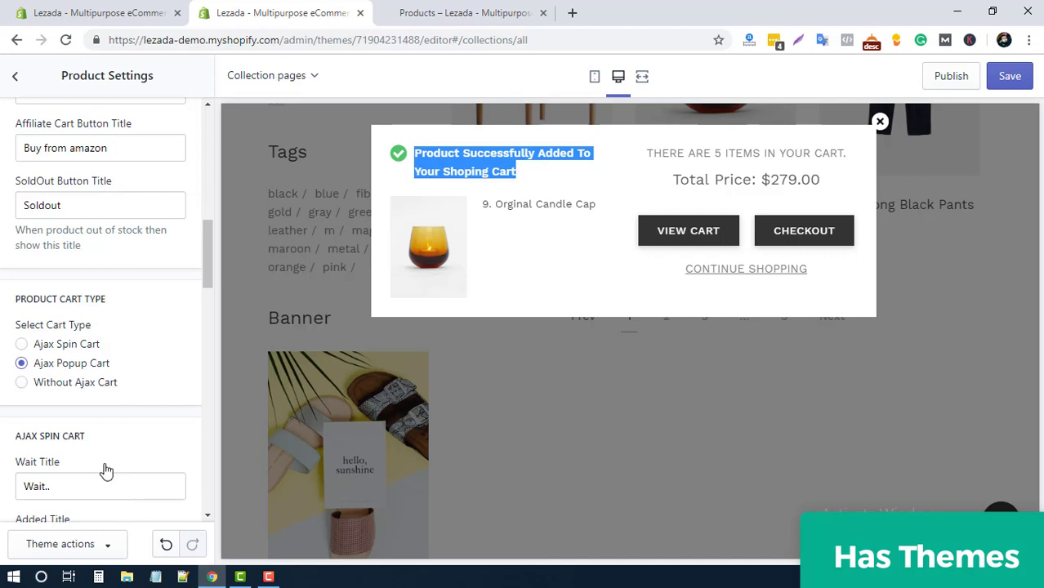
drag(688, 153, 724, 154)
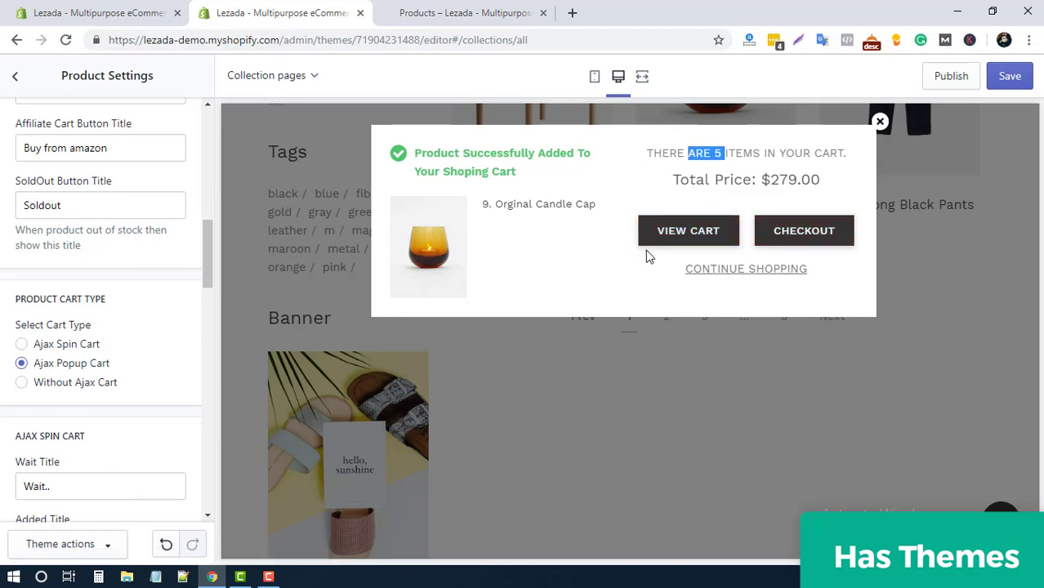
click(880, 122)
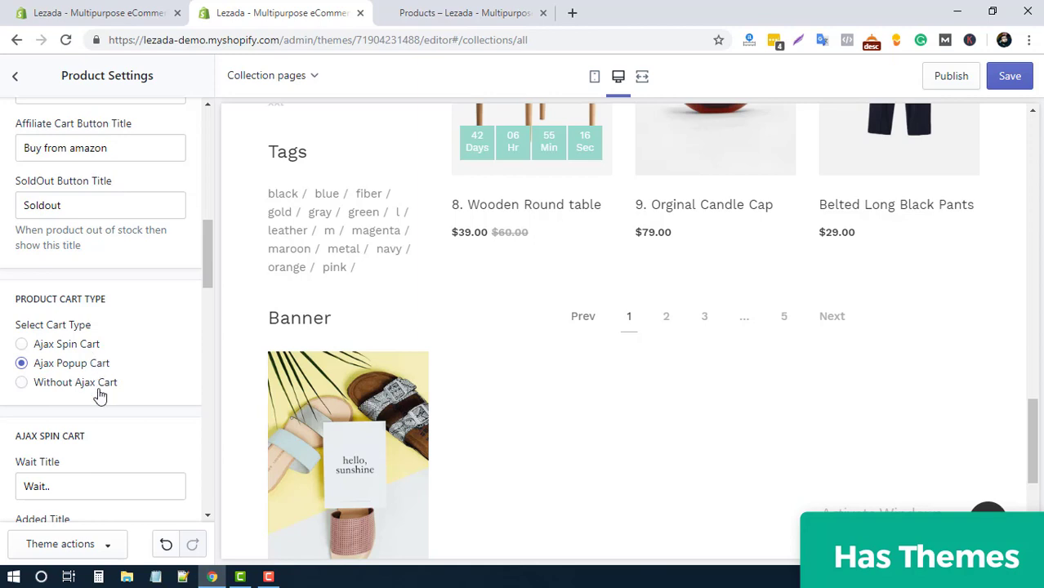
- Select Ajax Spin Cart as Product Cart Type and add the candle to test it
scroll(90, 393, down, 2)
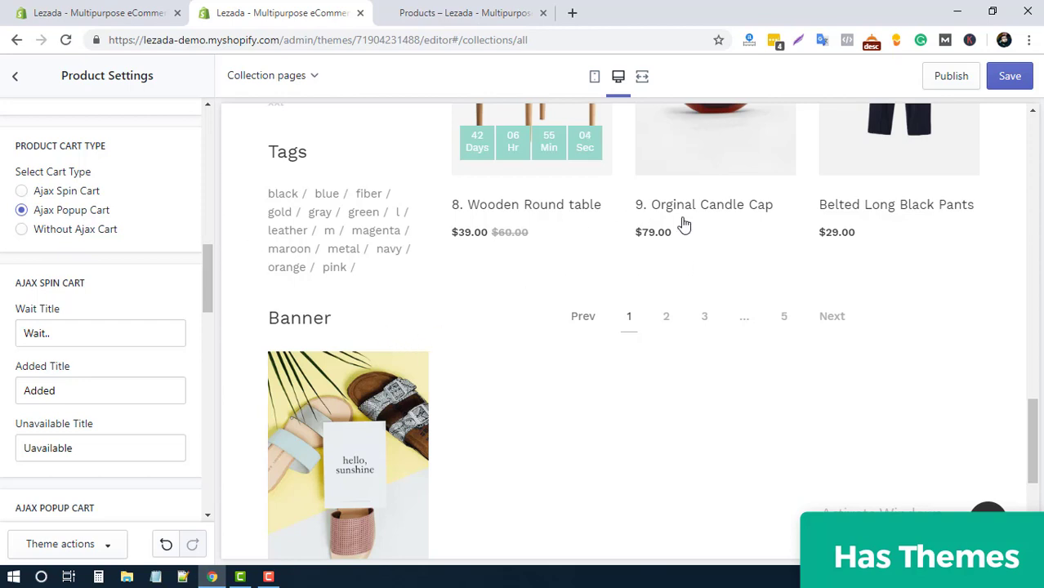
click(22, 193)
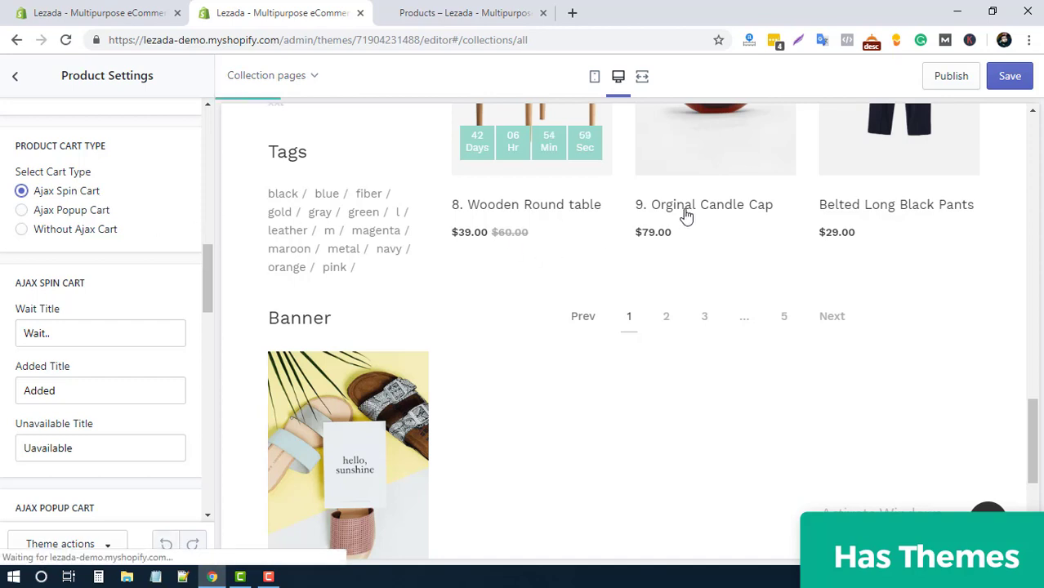
click(657, 205)
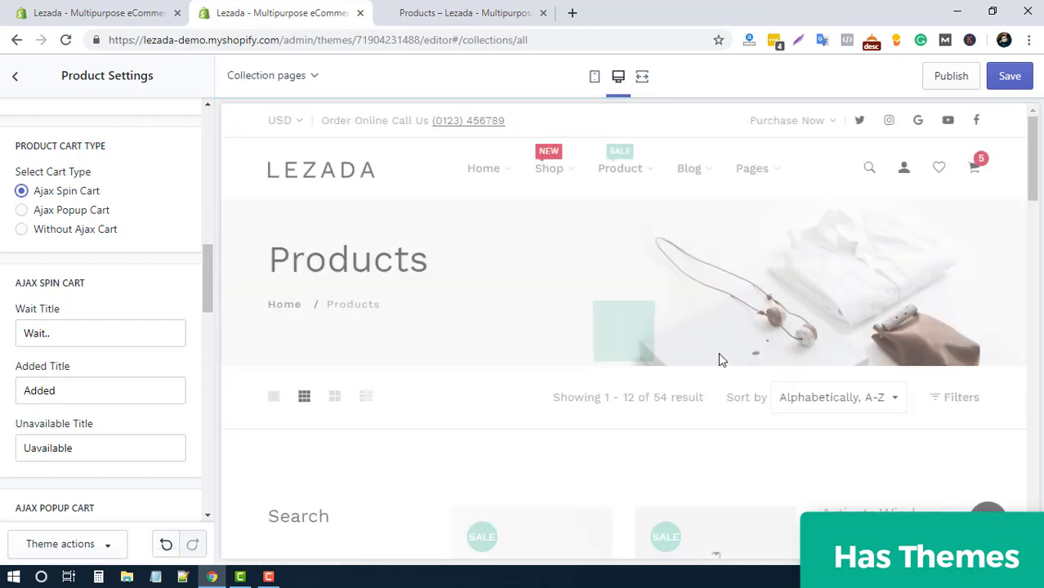
scroll(642, 353, down, 10)
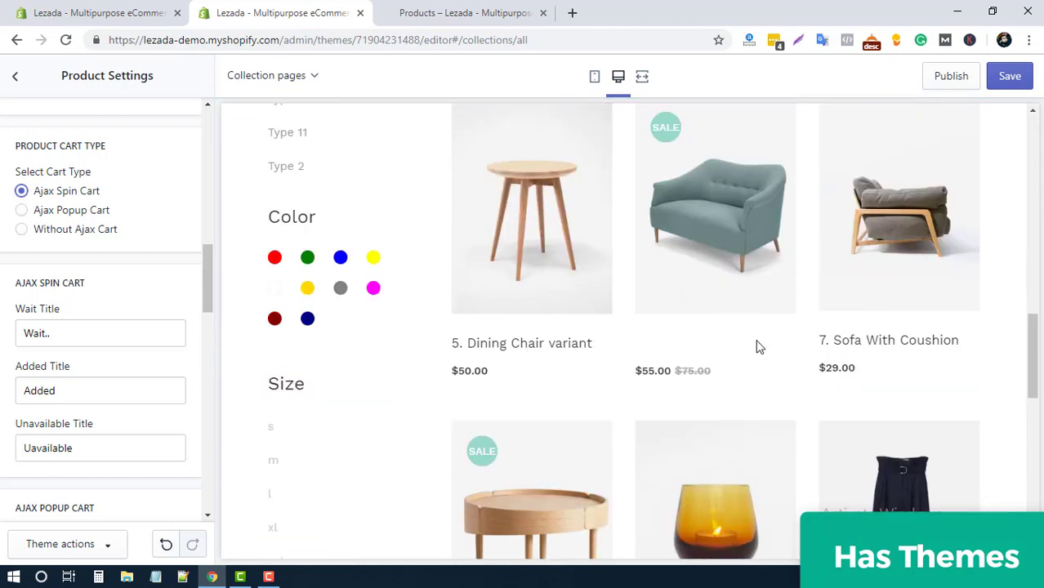
scroll(797, 403, down, 5)
mouse_move(692, 217)
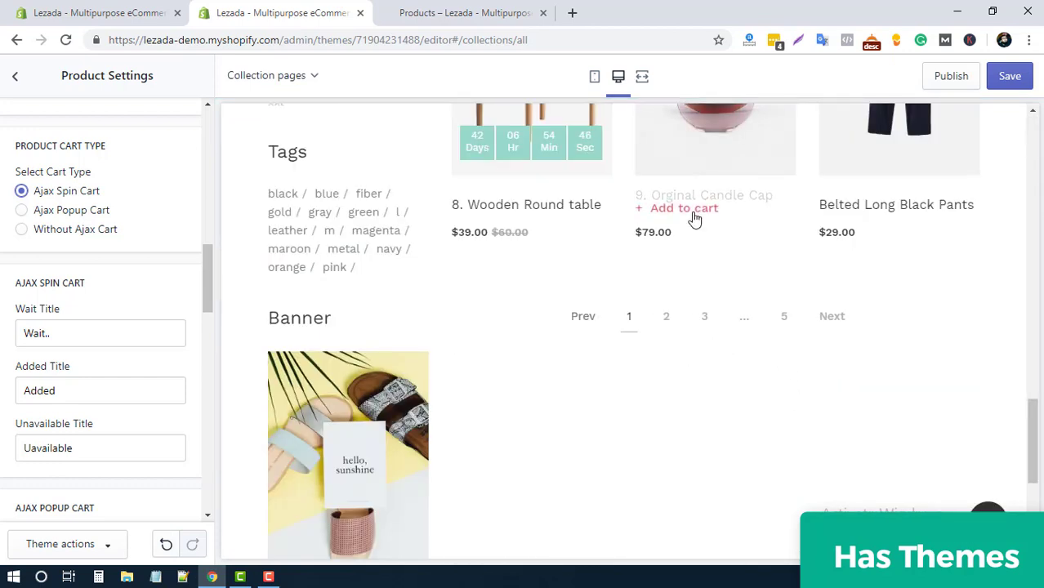
click(688, 209)
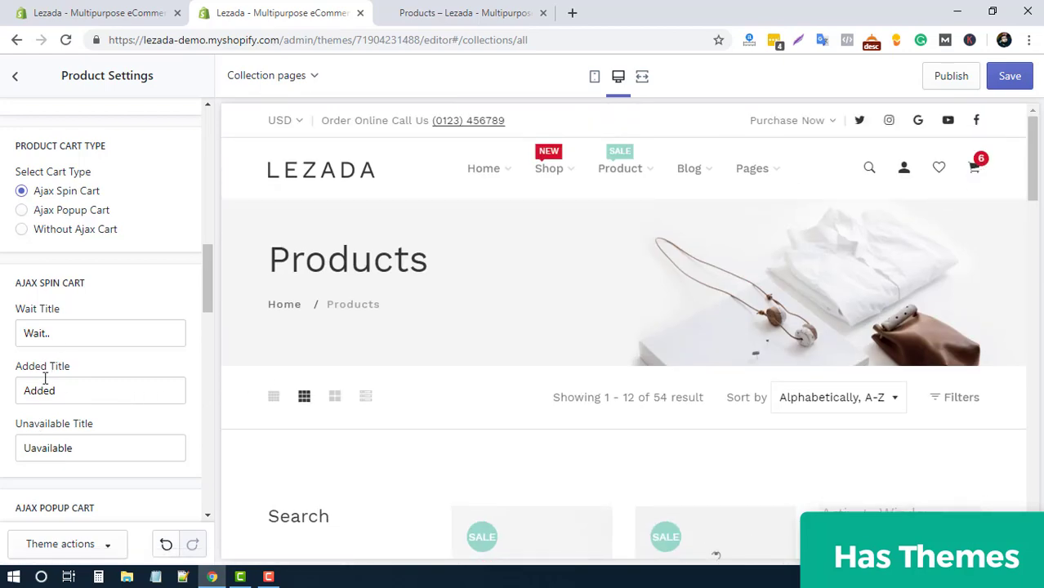
click(55, 340)
scroll(63, 407, down, 3)
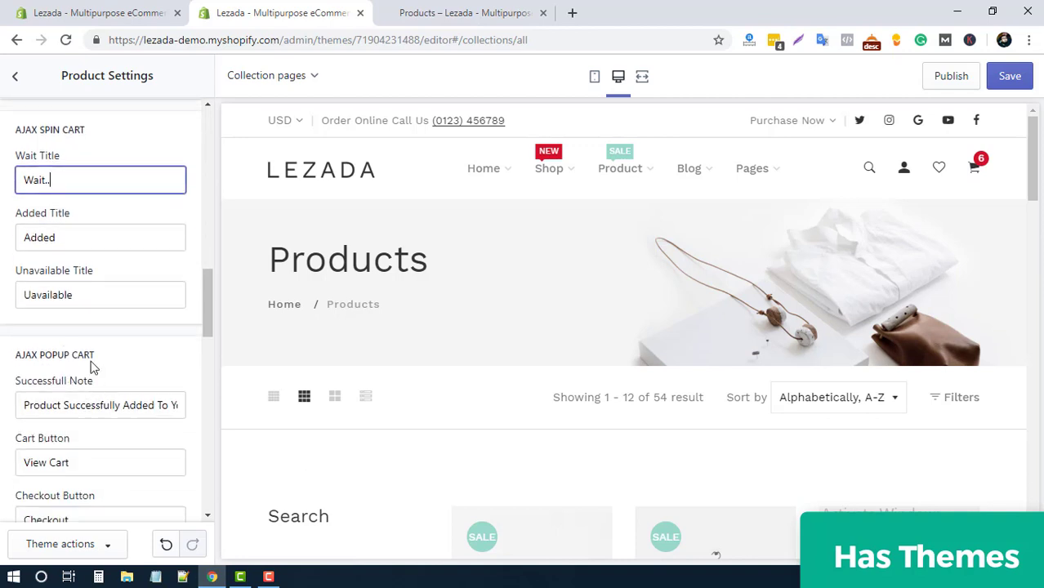
click(79, 328)
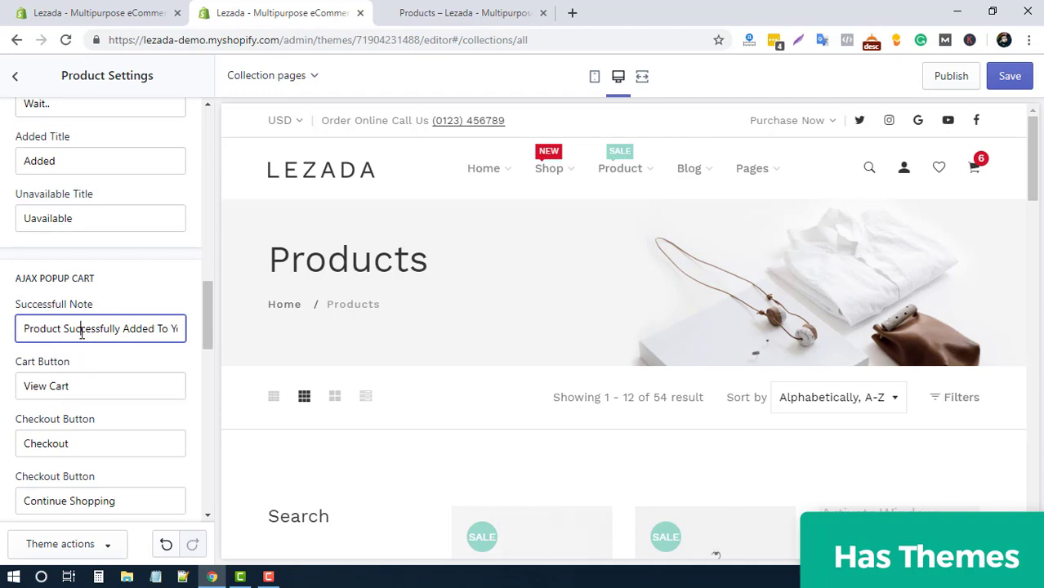
scroll(81, 335, down, 6)
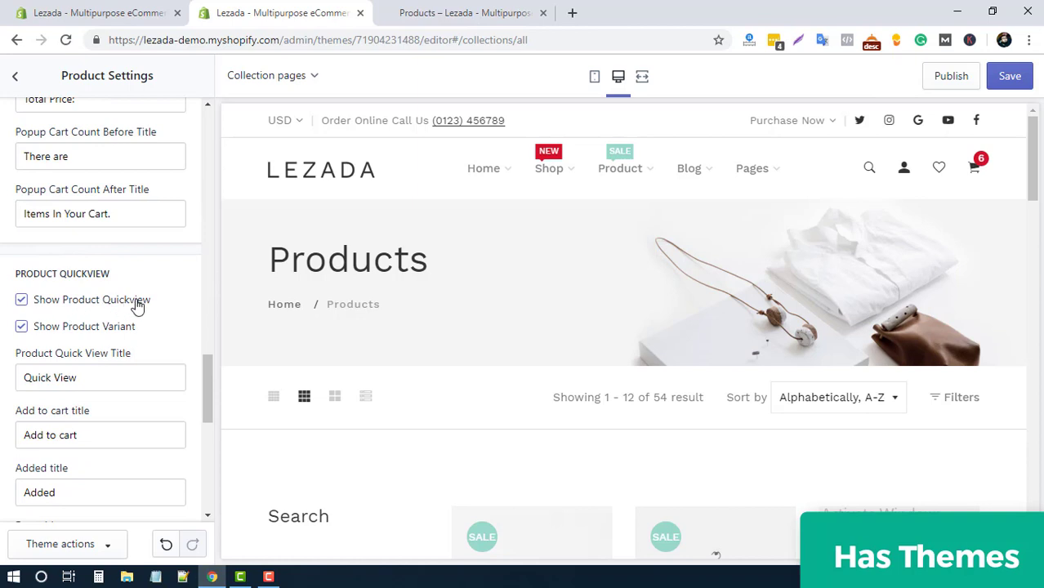
scroll(562, 335, down, 4)
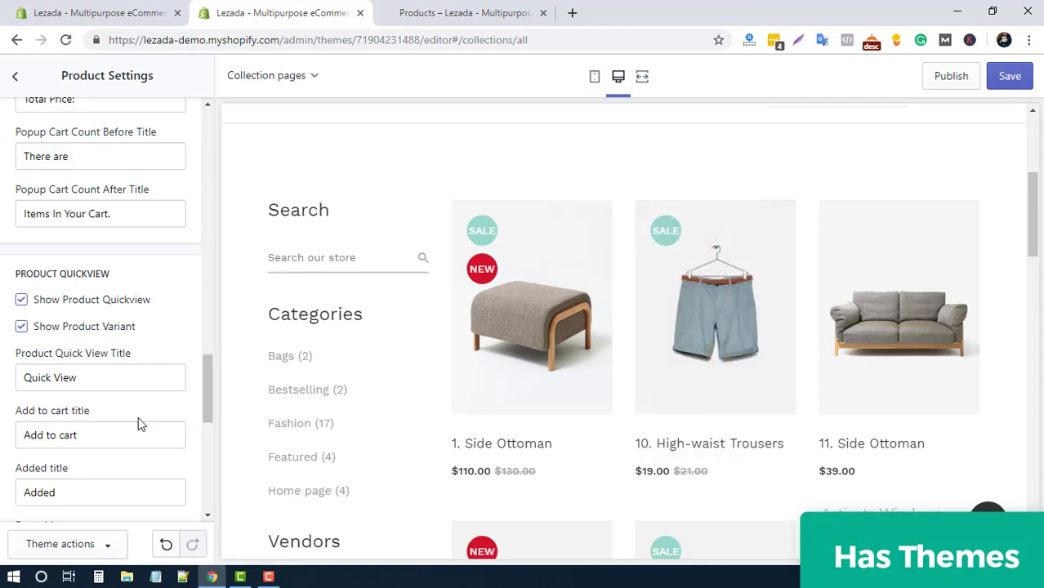
scroll(139, 421, down, 1)
drag(205, 404, 206, 476)
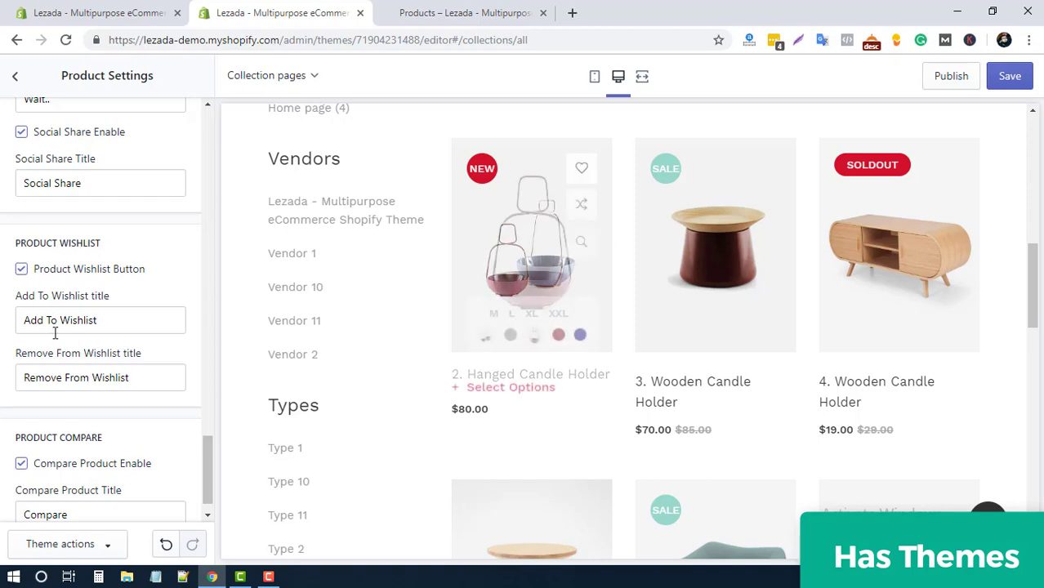
scroll(106, 445, down, 1)
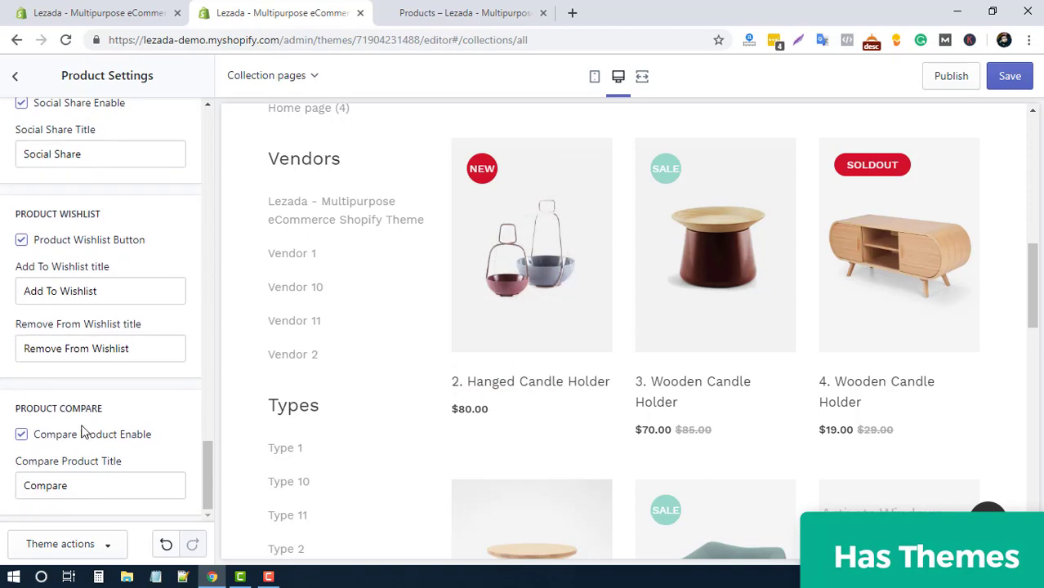
scroll(299, 339, up, 10)
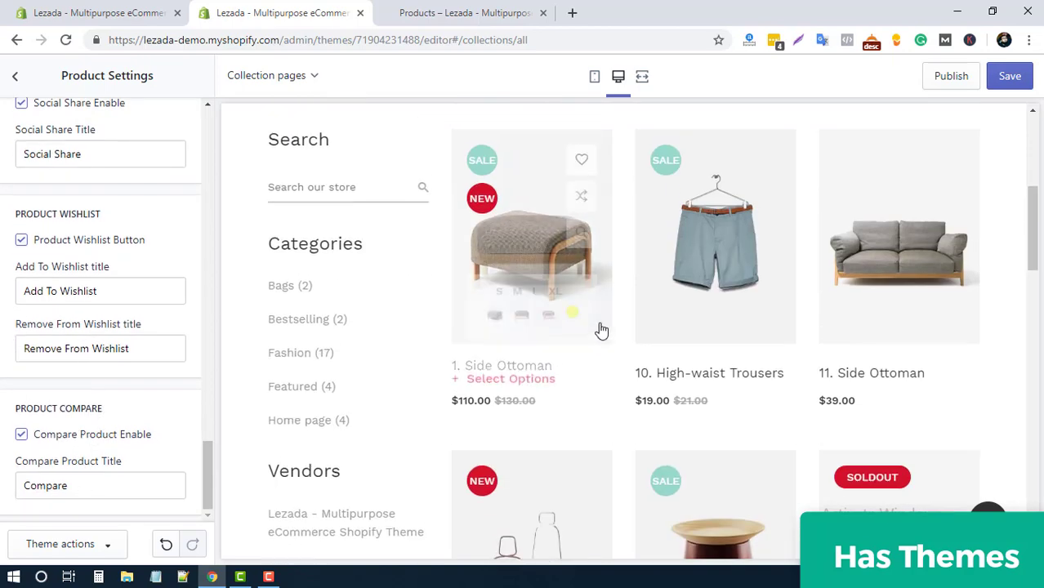